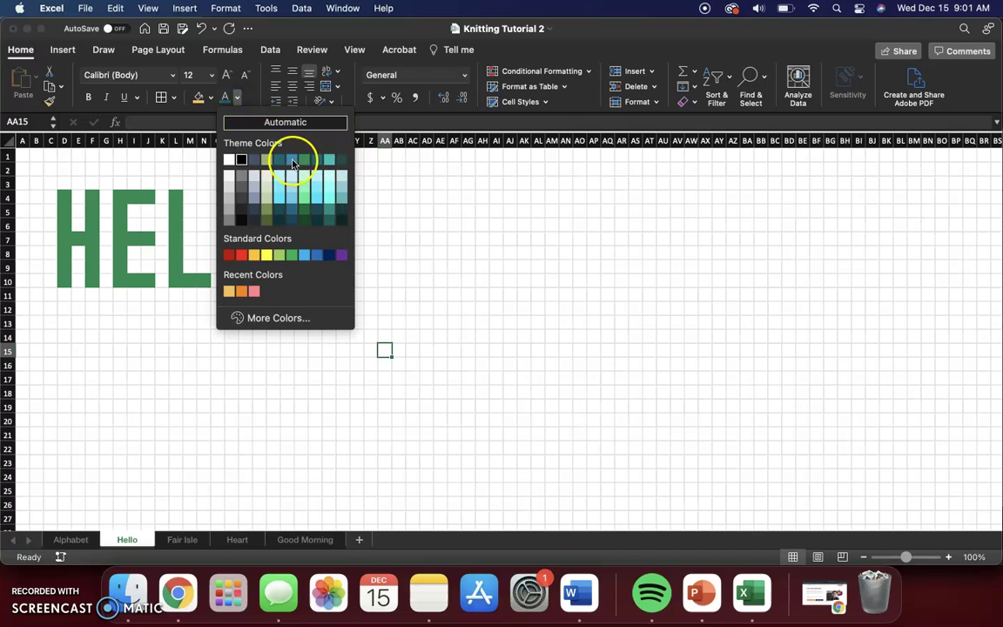
left_click(165, 340)
left_click_drag(24, 157, 363, 166)
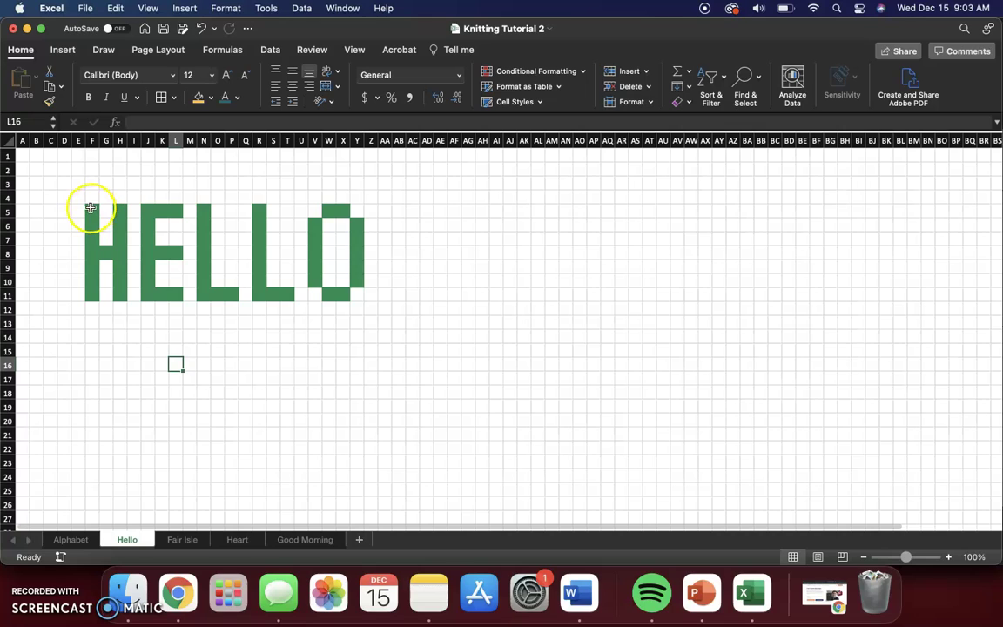
Step: Select all the green cells that form the letters of HELLO and fill them with the olive-green theme color
left_click_drag(92, 210, 91, 285)
left_click(108, 252)
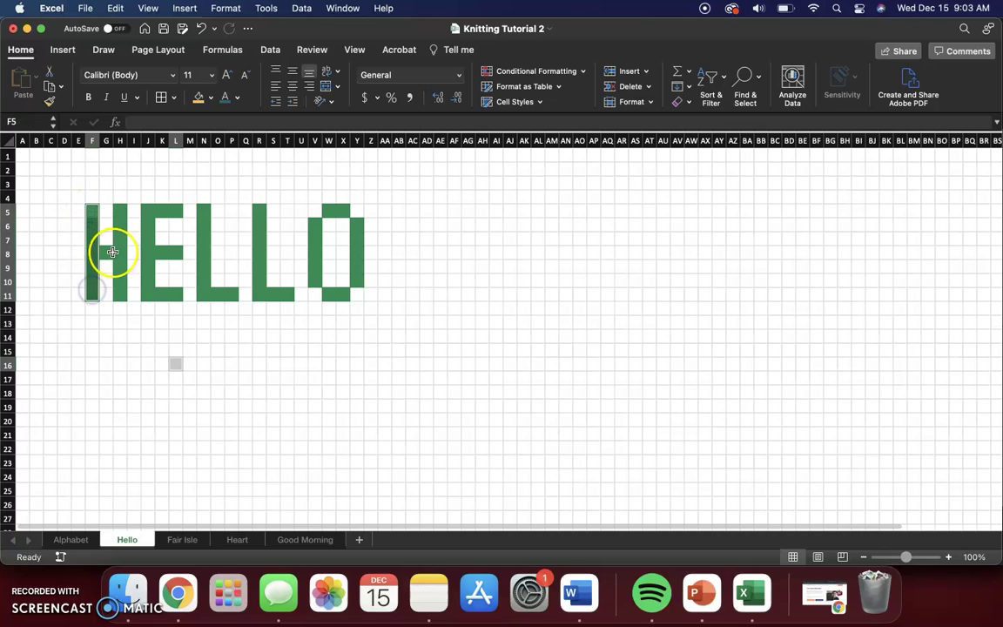
left_click_drag(125, 209, 122, 284)
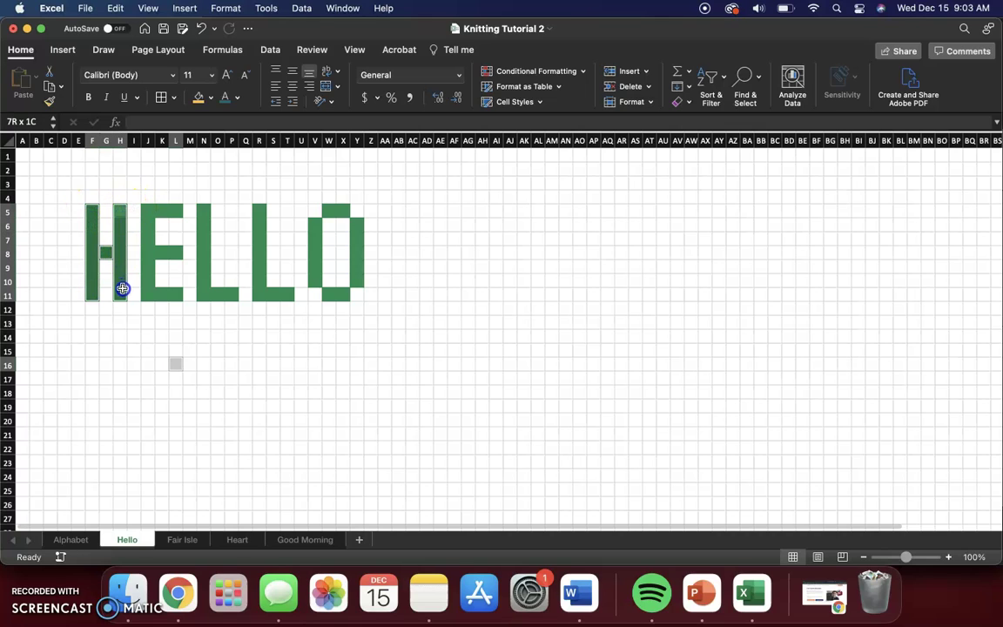
left_click_drag(175, 209, 149, 211)
left_click_drag(179, 250, 157, 254)
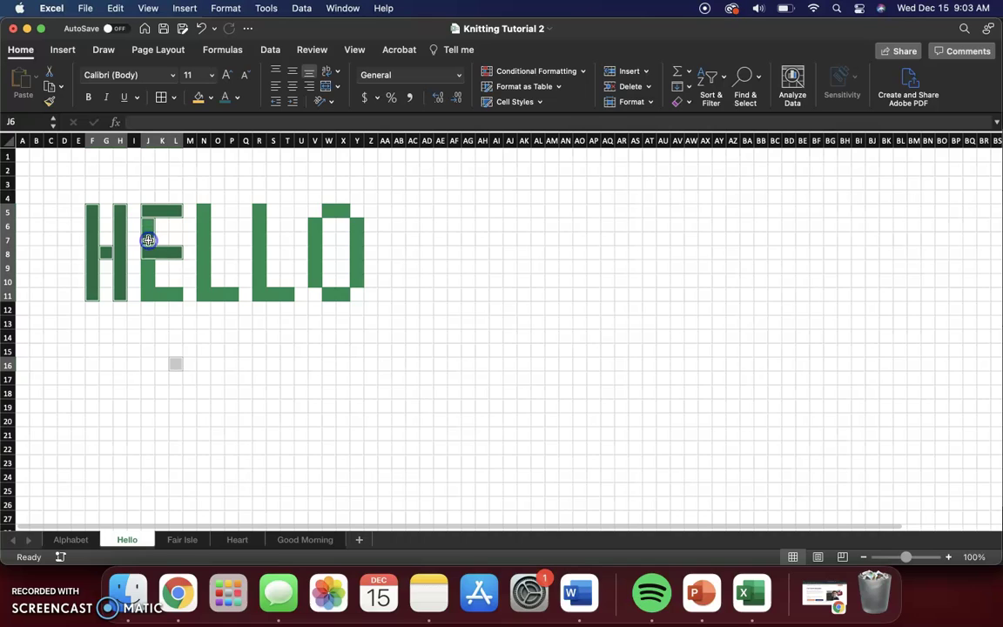
left_click_drag(148, 267, 162, 295)
left_click_drag(201, 212, 201, 260)
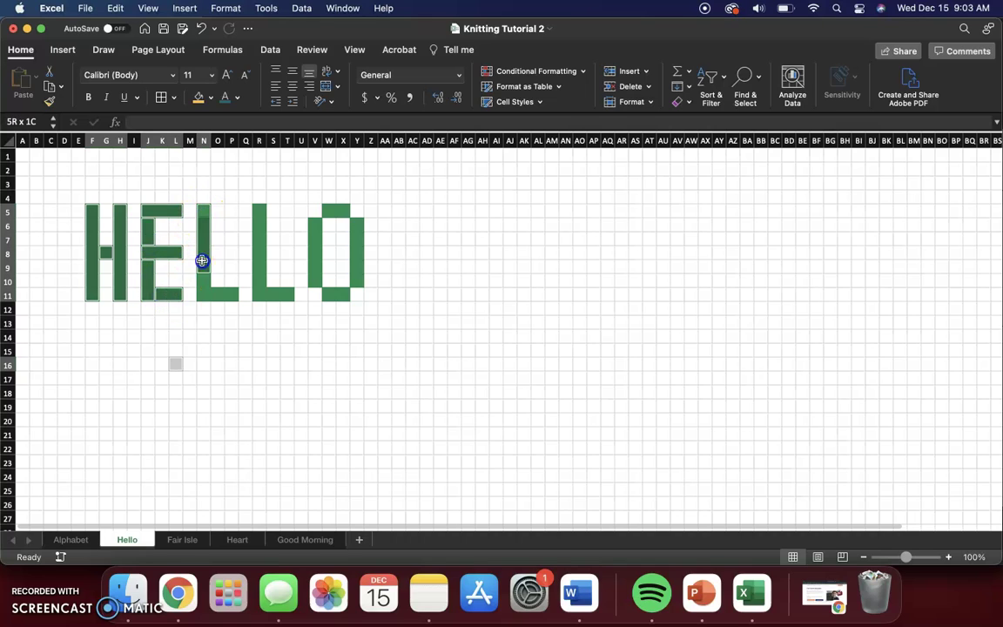
left_click_drag(233, 293, 217, 294)
left_click(261, 211)
left_click_drag(261, 212, 273, 295)
left_click_drag(315, 217, 314, 280)
left_click_drag(347, 213, 331, 291)
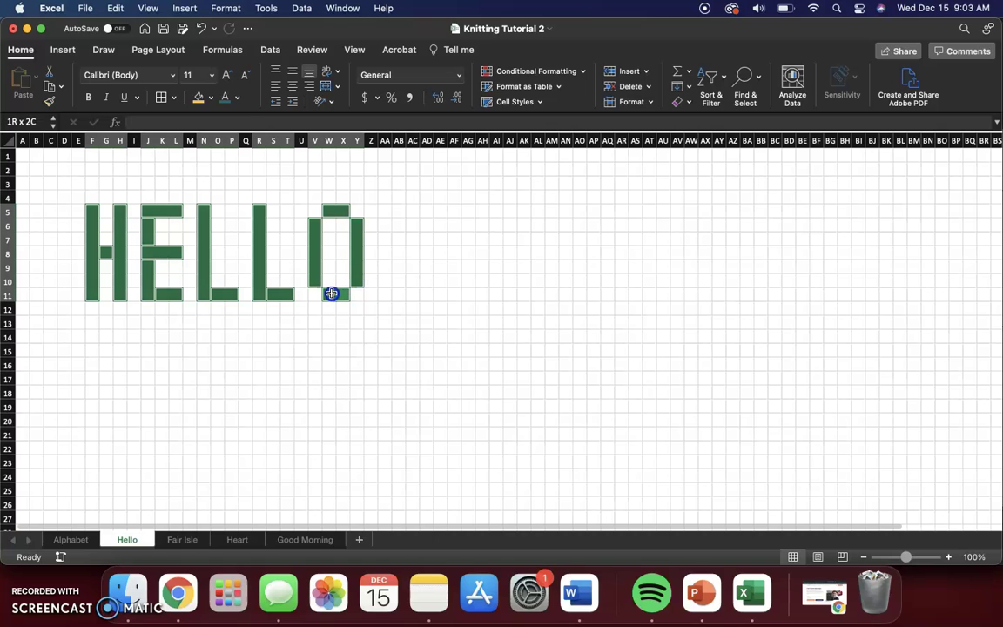
left_click(237, 97)
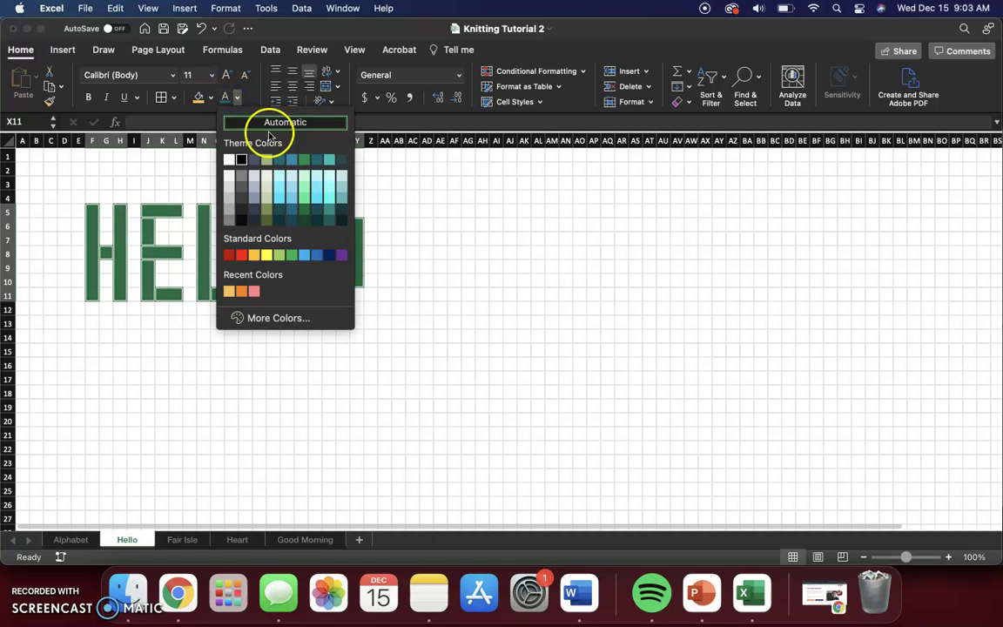
left_click(266, 160)
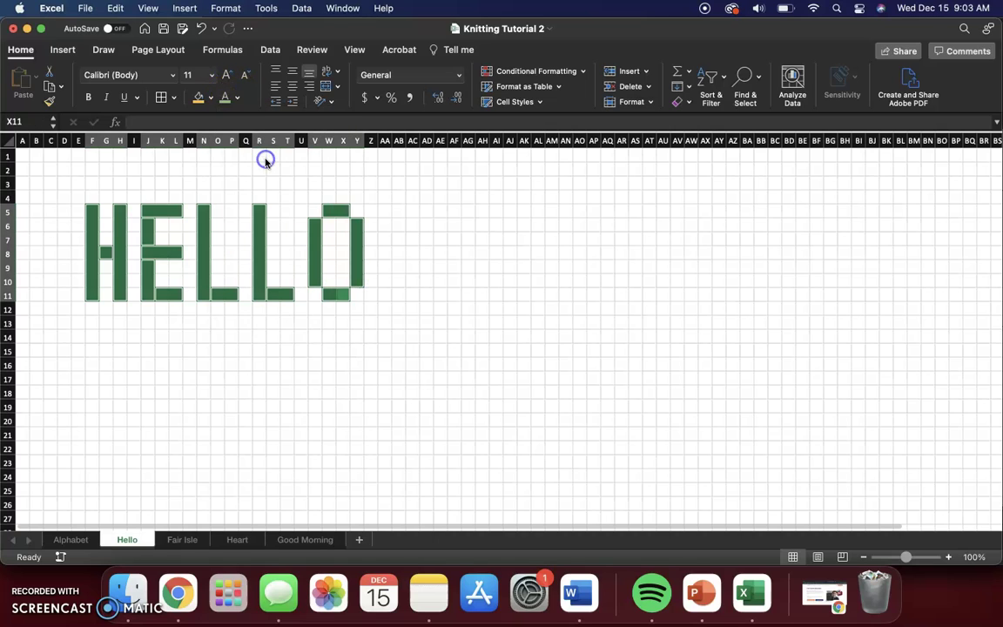
left_click(224, 97)
left_click(211, 99)
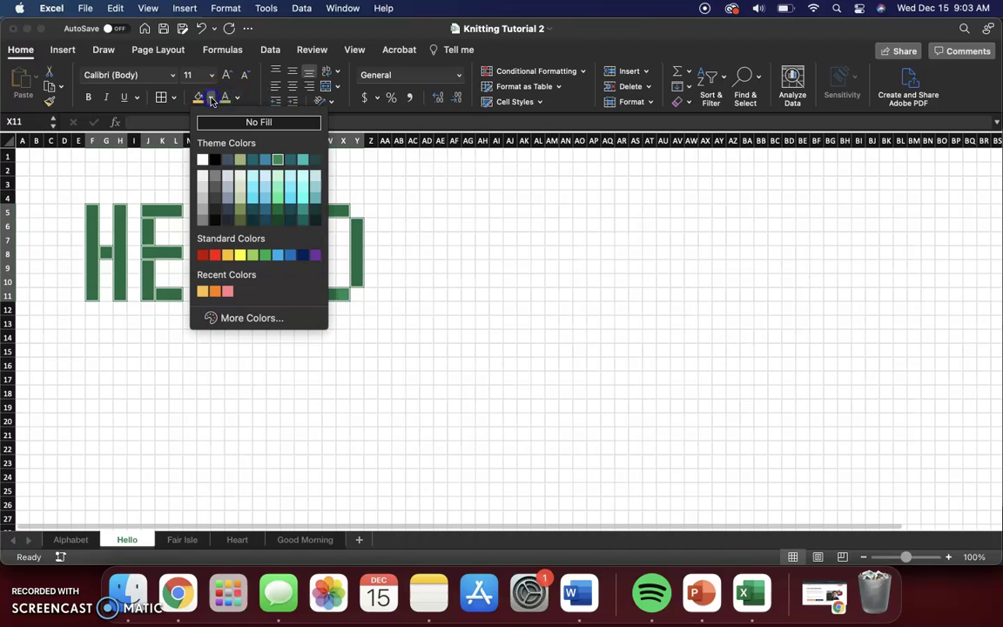
left_click(240, 160)
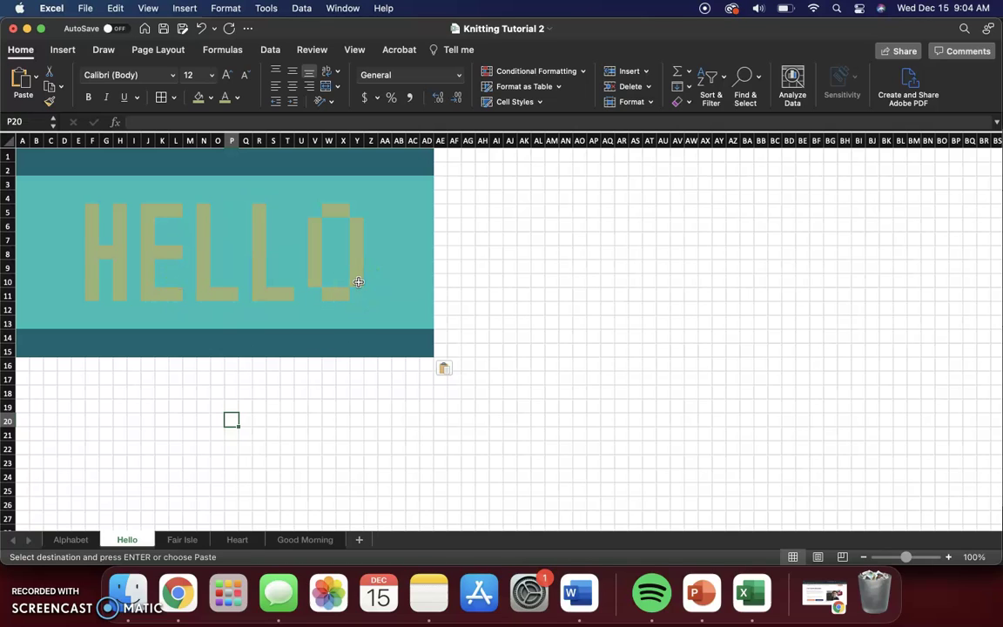
Step: Check which theme fill color is used for the cell at the top of the letter E in HELLO
left_click(209, 98)
left_click(242, 162)
double_click(149, 252)
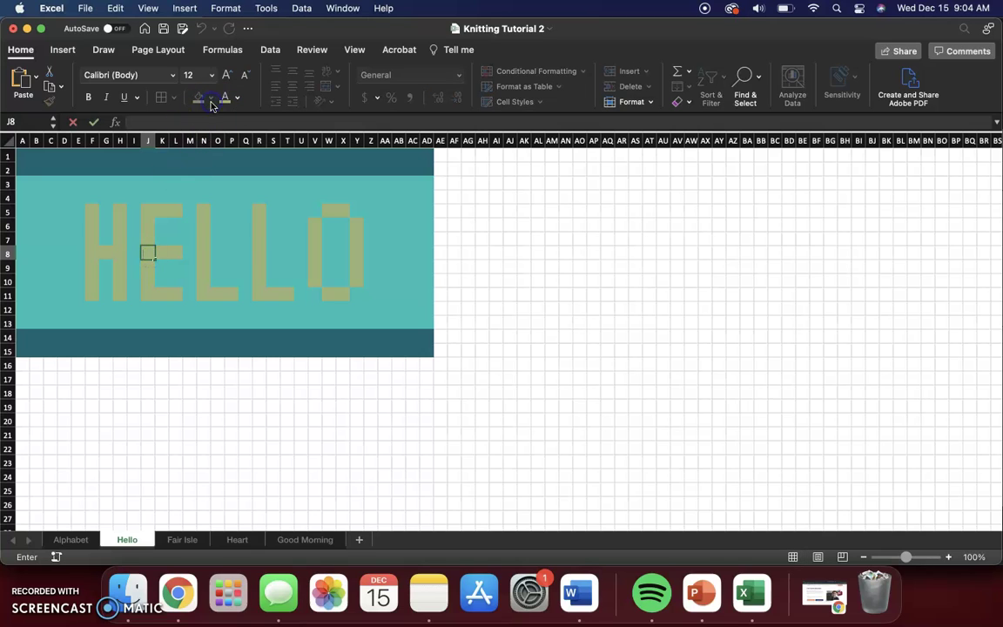
left_click(148, 172)
left_click(147, 211)
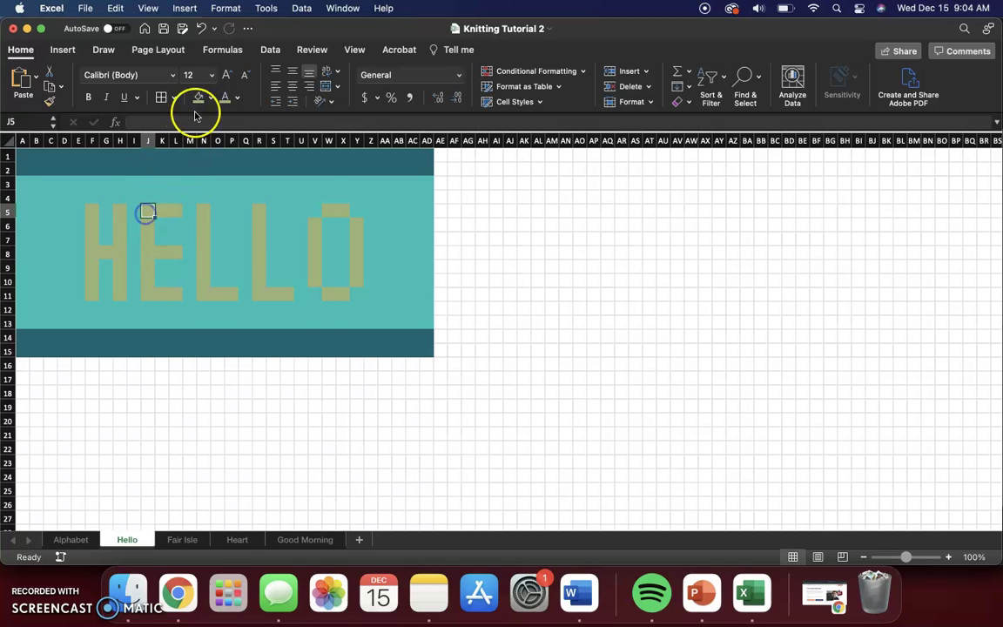
left_click(210, 98)
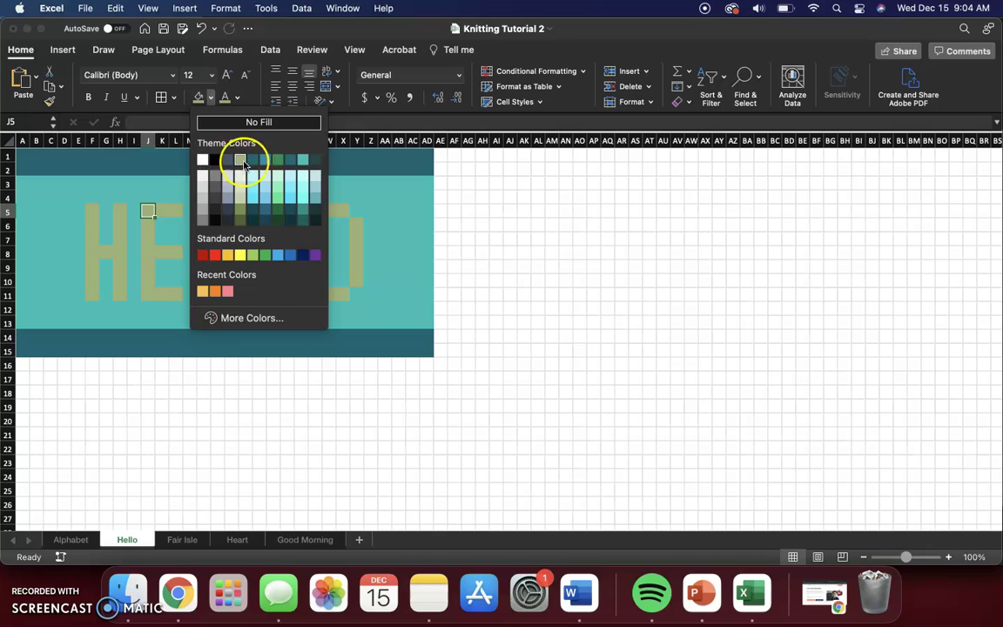
left_click(77, 266)
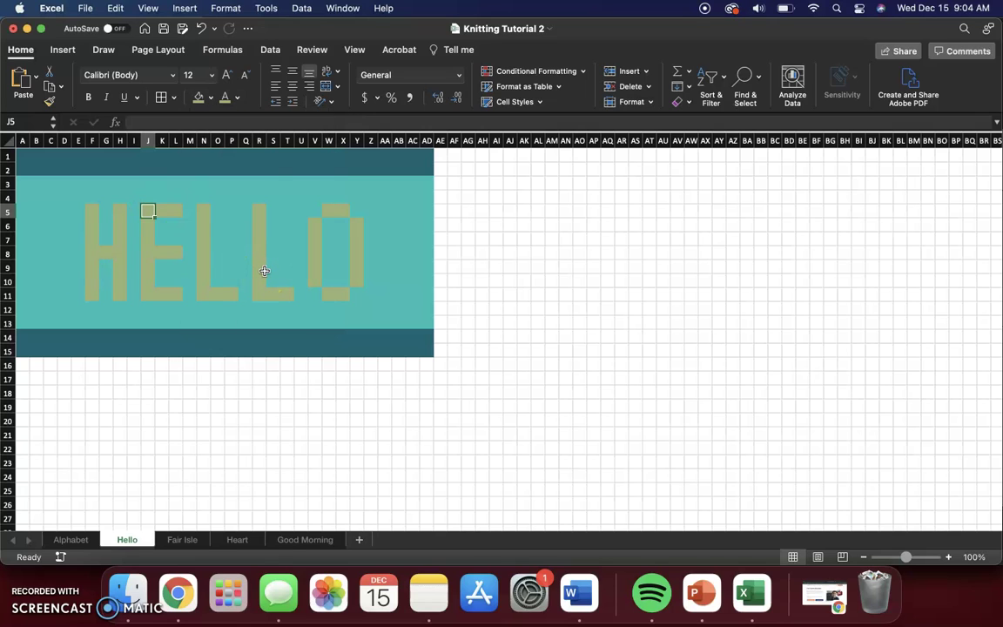
left_click(148, 406)
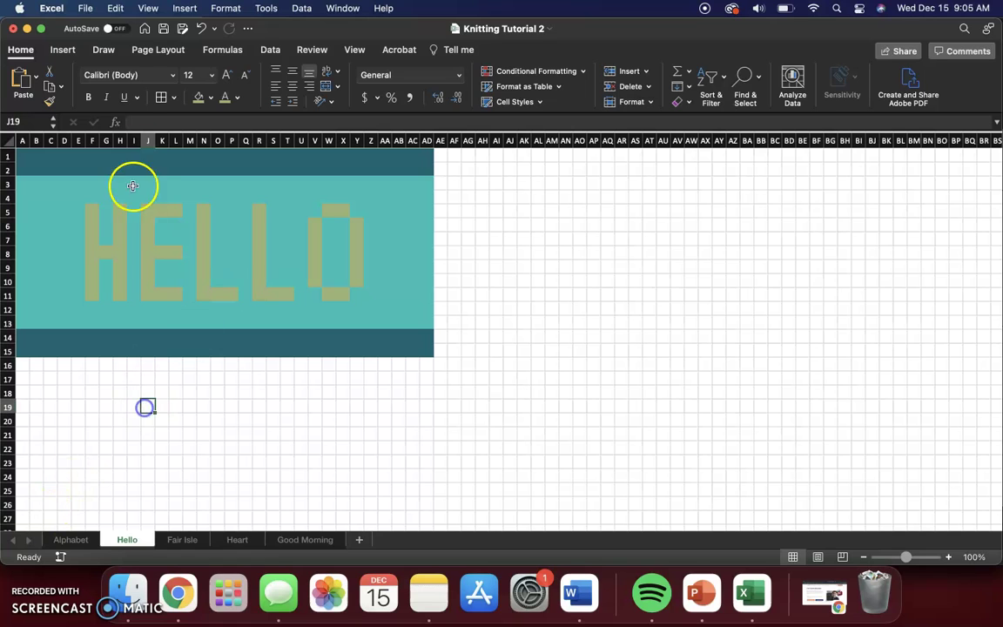
Step: Apply the custom theme color set "Knitting Pinks-Red-Orange-Yellow" to the workbook
left_click(157, 49)
left_click(91, 76)
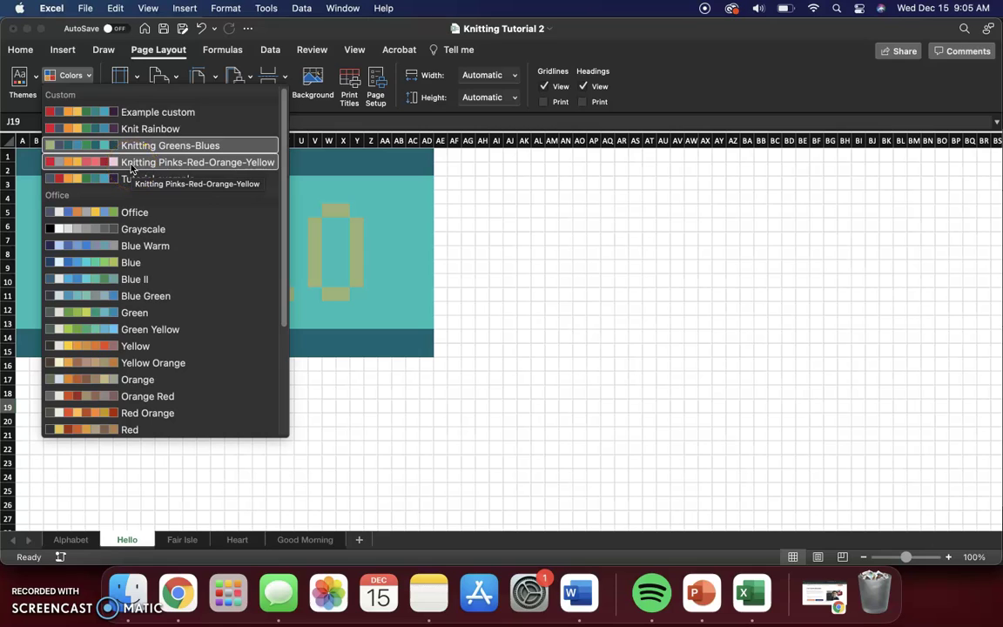
left_click(133, 164)
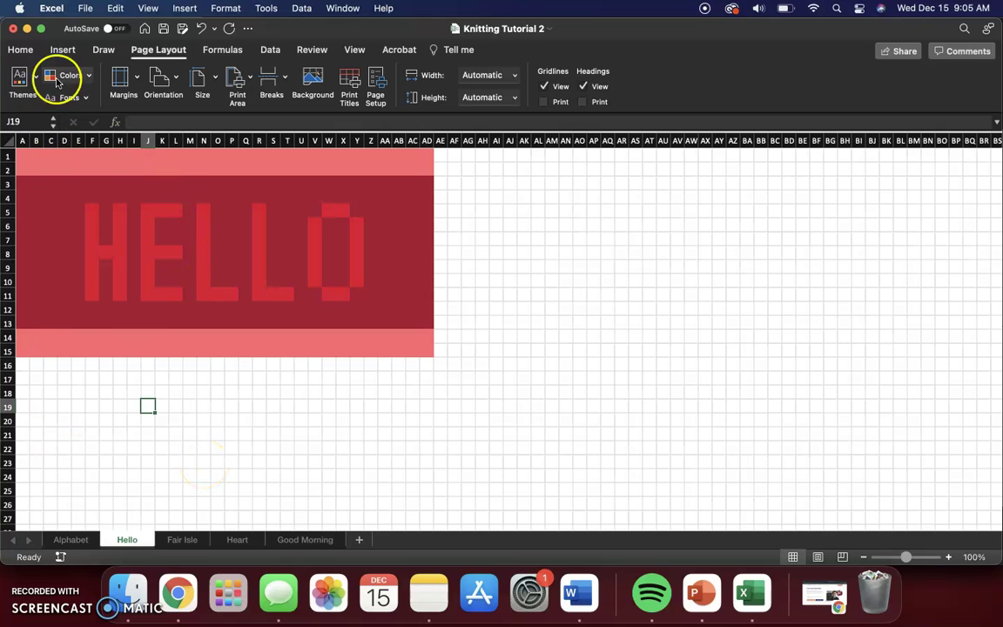
Step: Examine the theme colors offered for cell fills and compare them with the colors in the HELLO chart
left_click(62, 50)
left_click(21, 50)
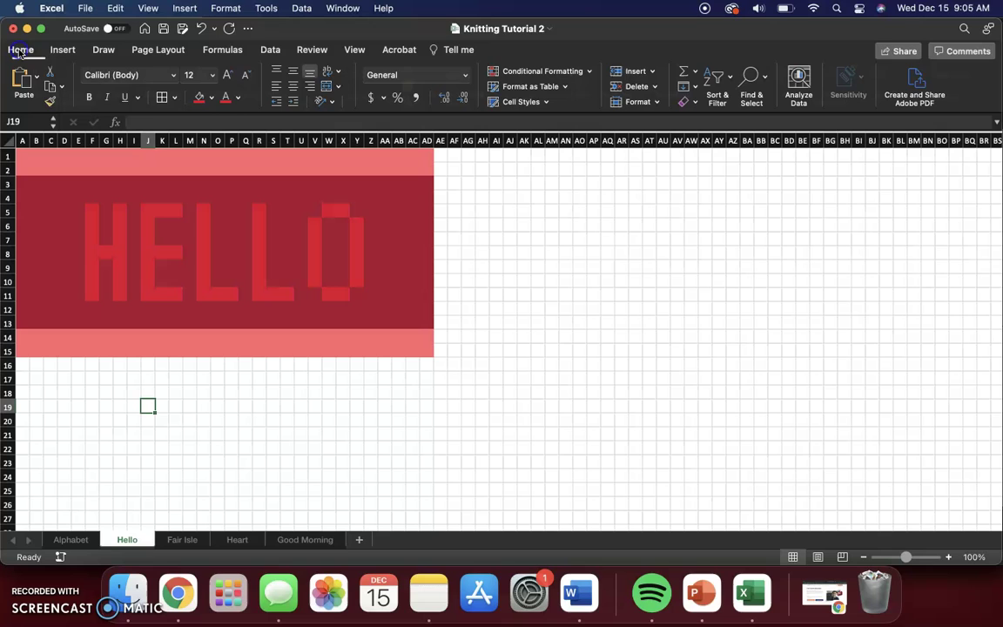
left_click(209, 99)
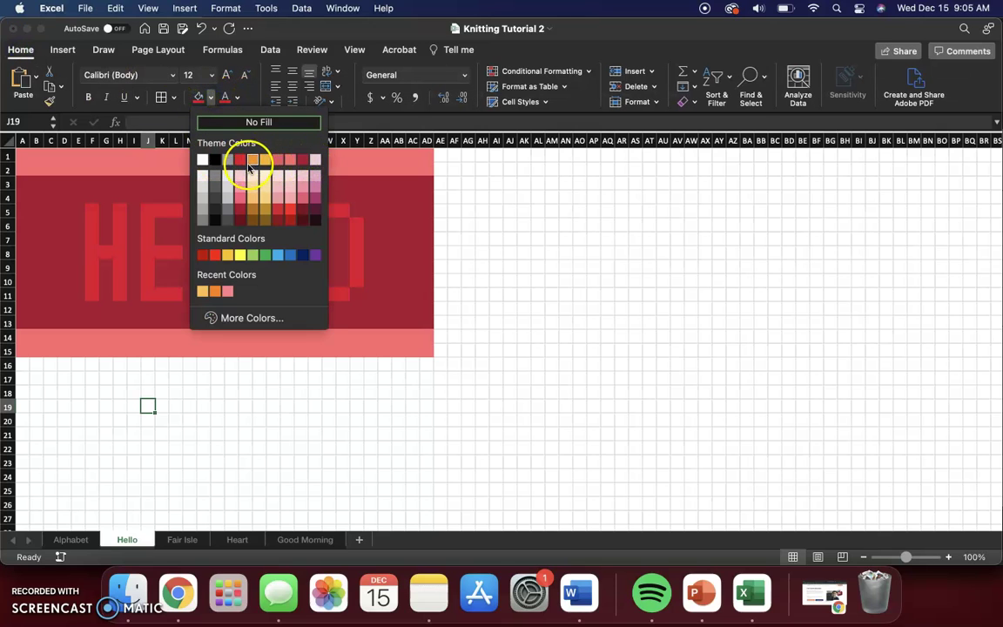
left_click(152, 218)
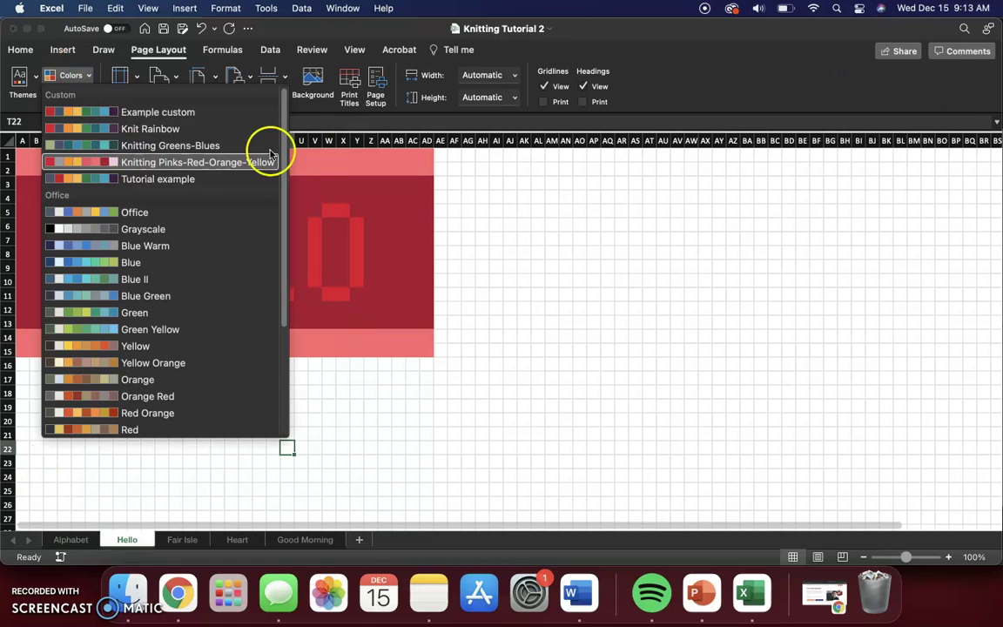
left_click(270, 154)
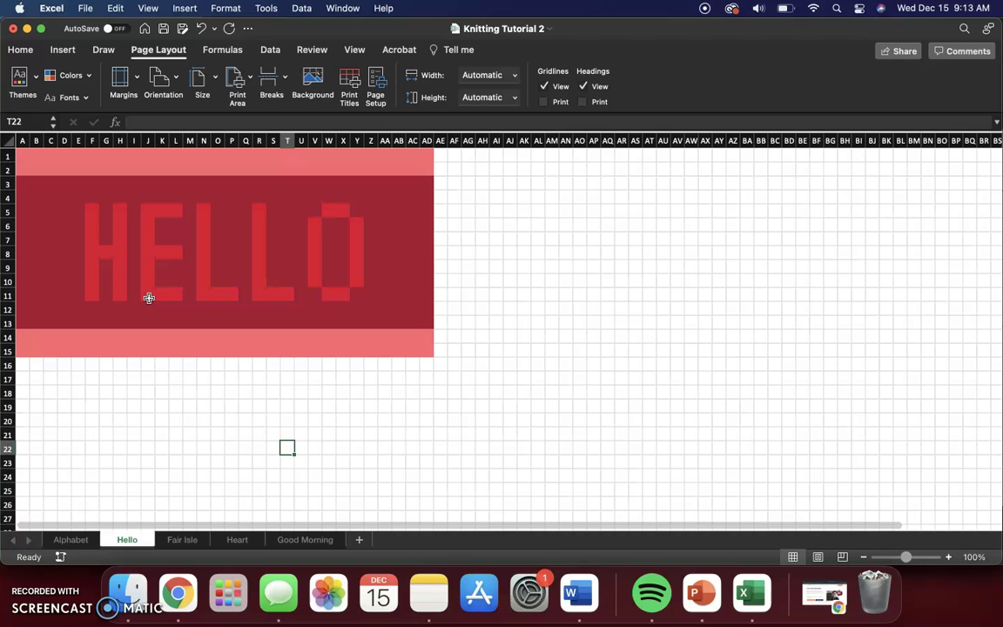
left_click(61, 47)
left_click(21, 47)
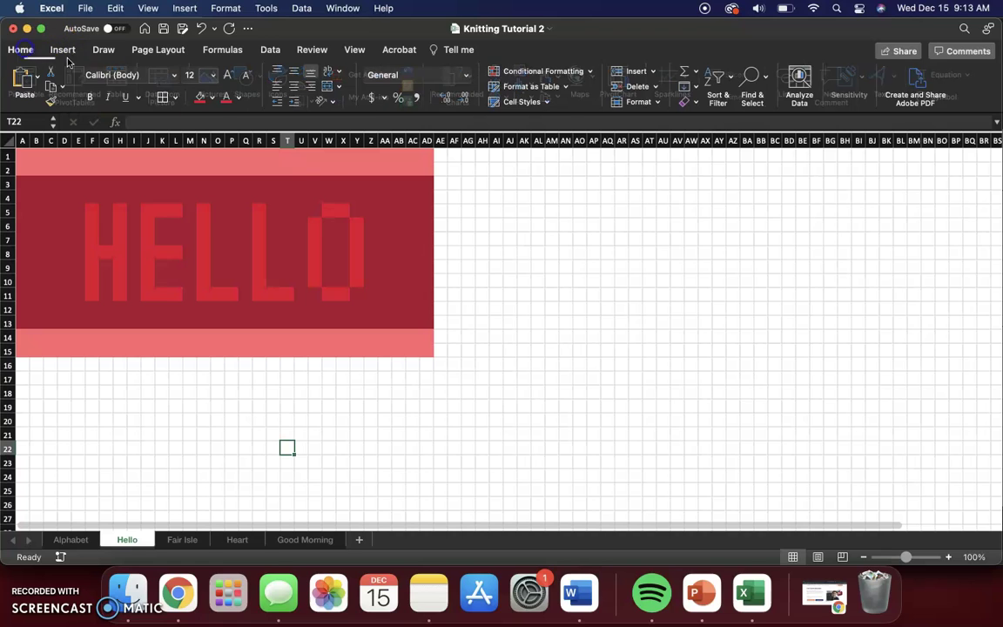
left_click(212, 97)
left_click(530, 227)
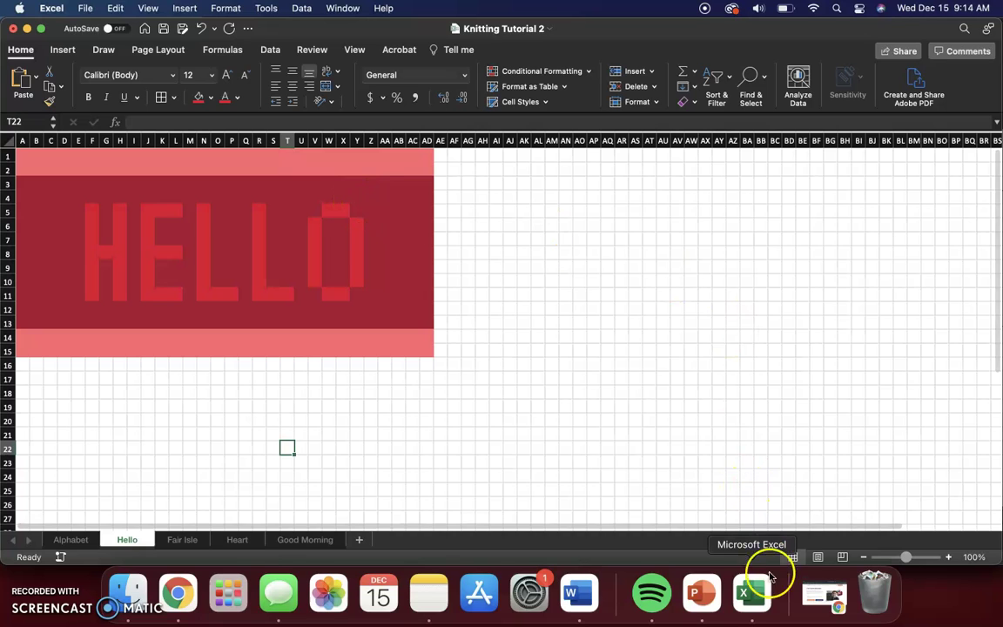
Step: Switch to PowerPoint and apply the "Knitting Pinks-Red-Orange-Yellow" theme colors to the presentation
left_click(701, 594)
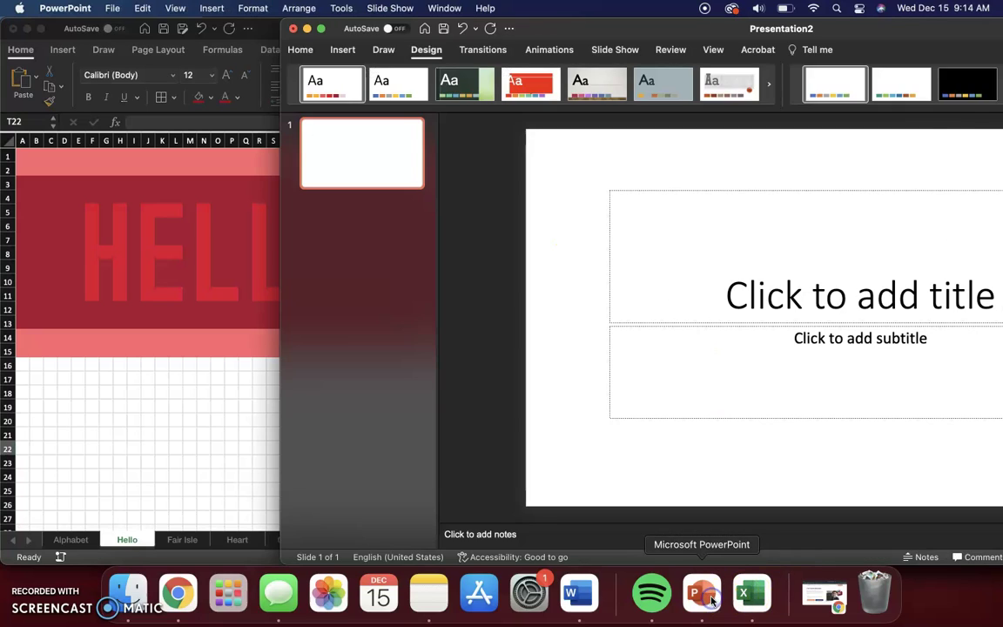
left_click(933, 111)
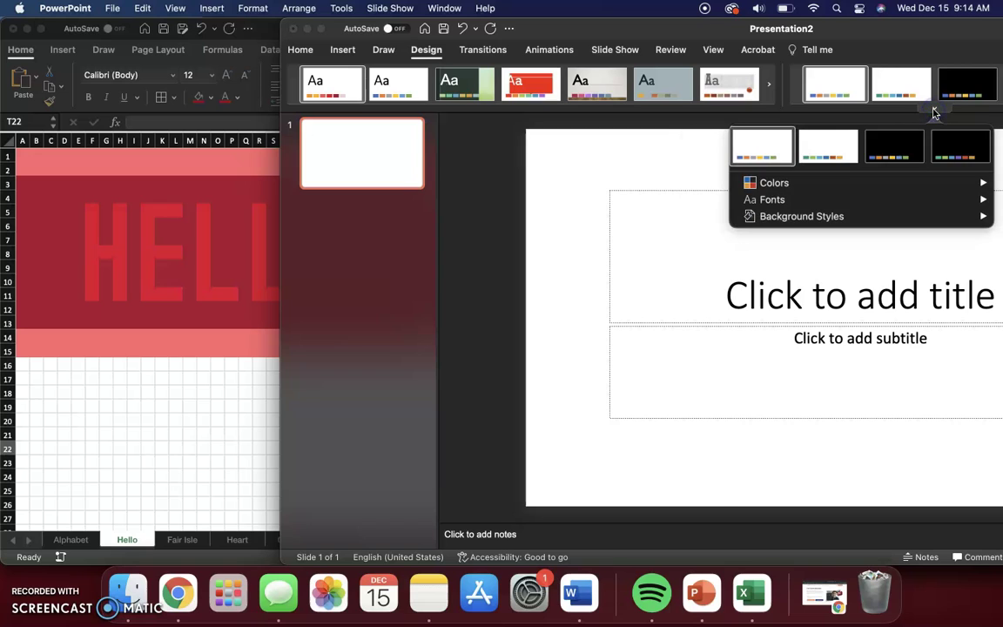
left_click(877, 180)
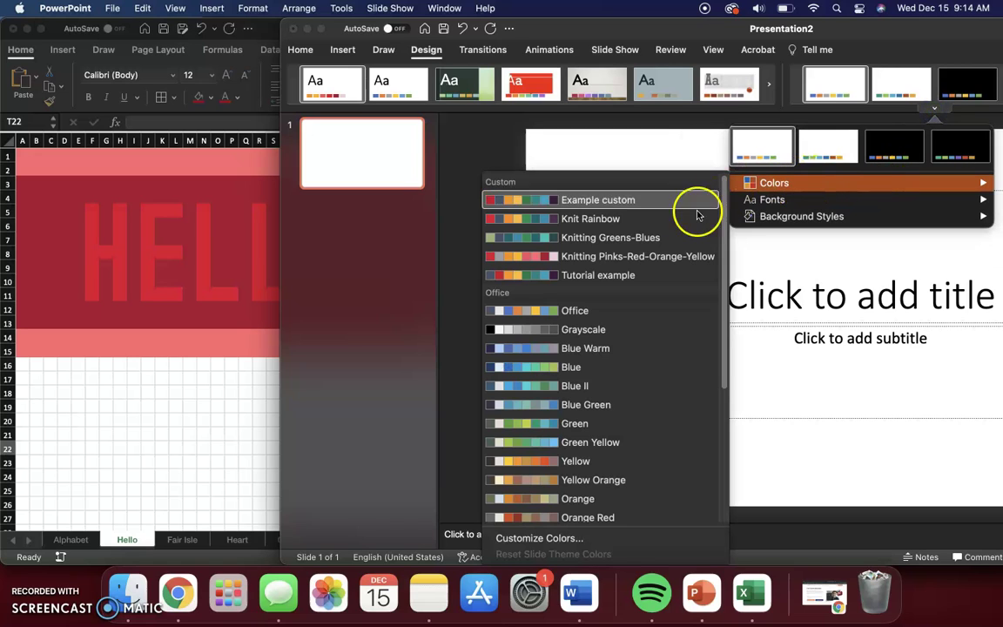
left_click(660, 258)
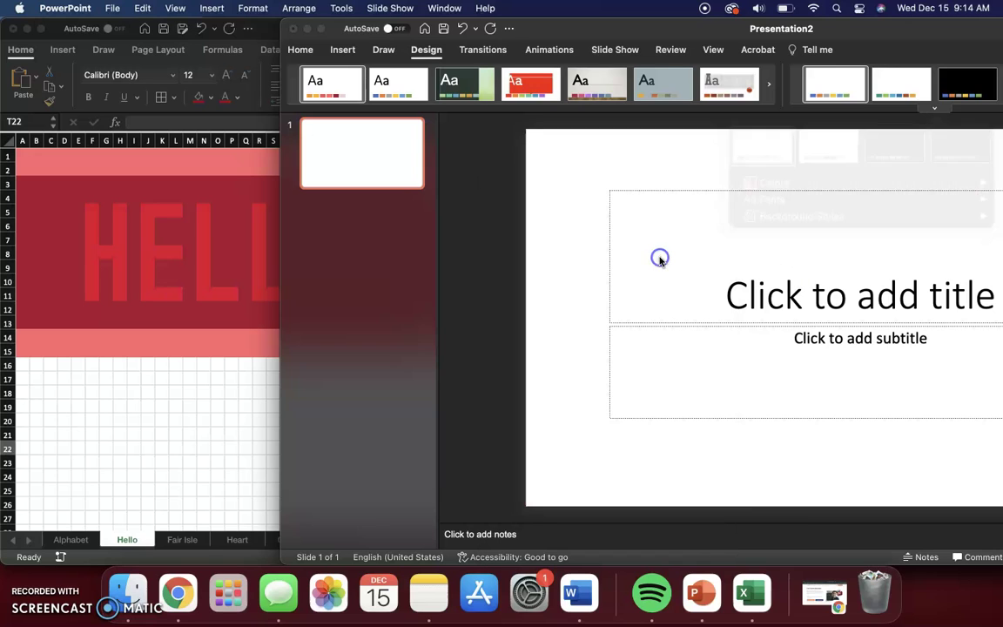
Step: Create a custom theme color set with Text/Background - Dark 2 in salmon pink and Accent 4 in red, saved as "Knitting-red pink new"
left_click(934, 109)
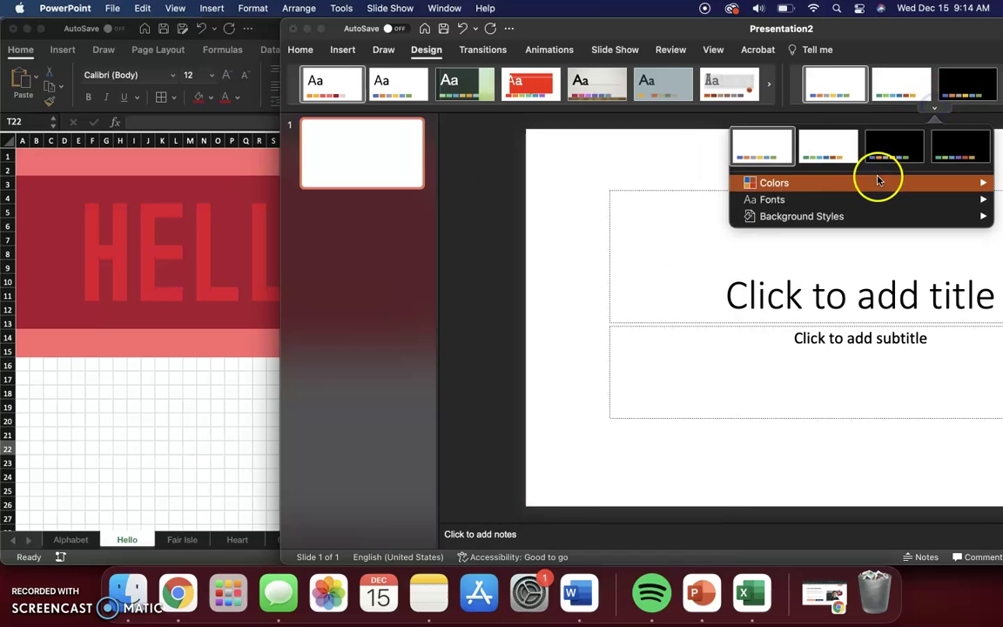
mouse_move(866, 181)
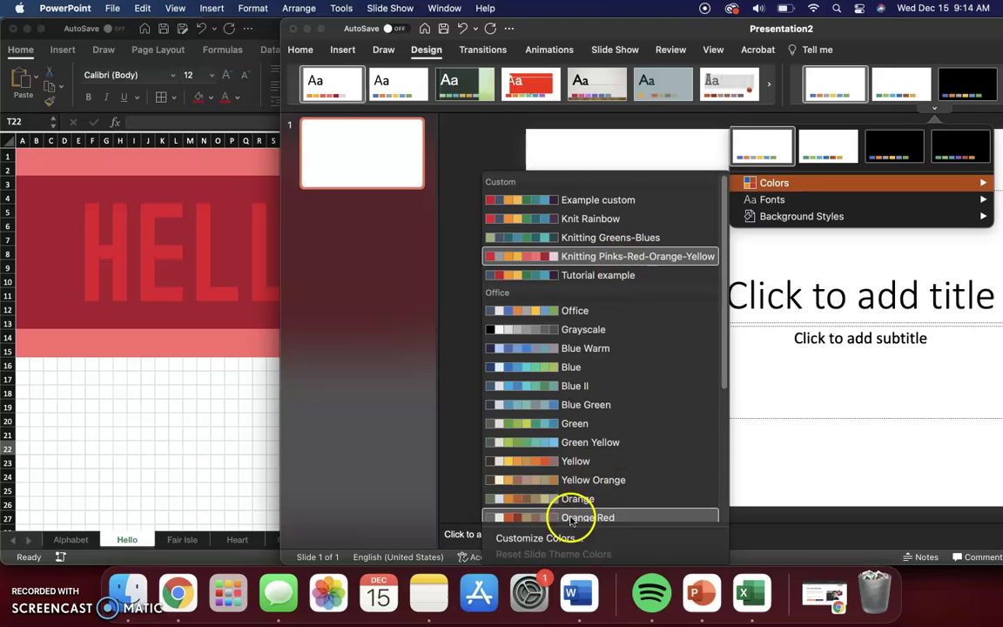
left_click(538, 538)
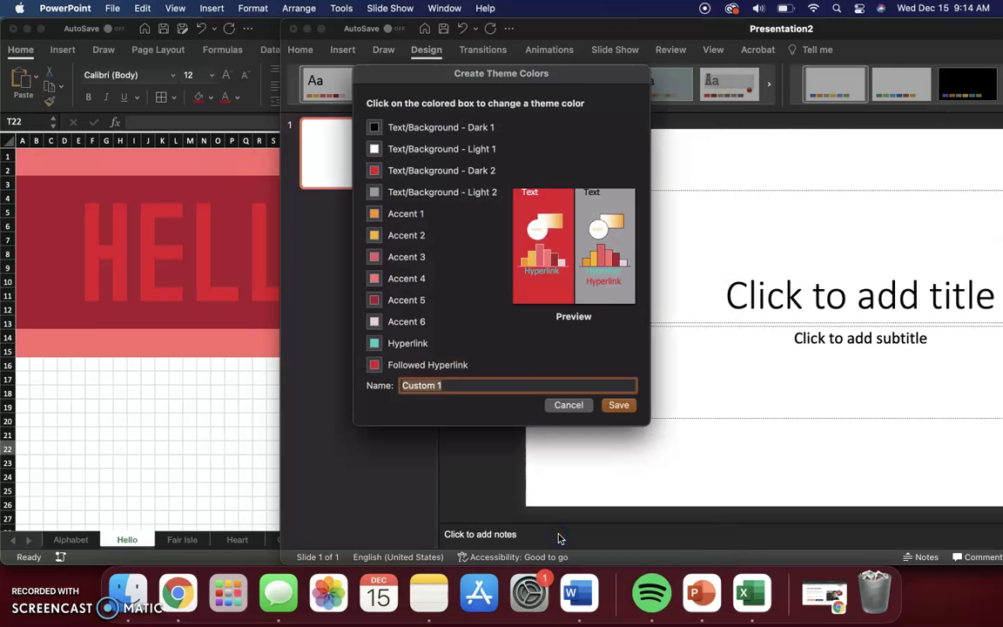
left_click_drag(511, 71, 730, 64)
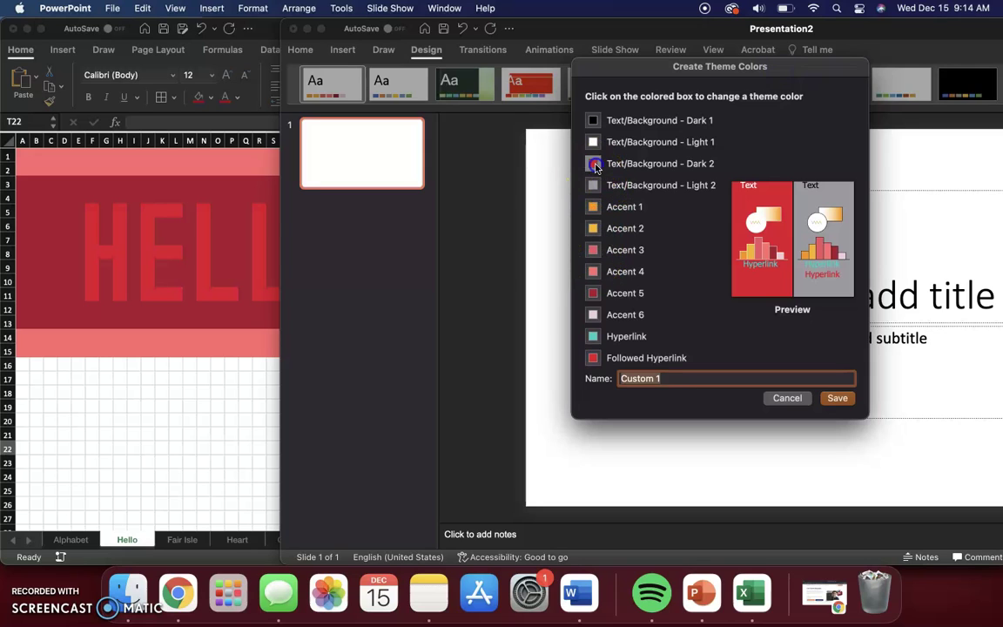
left_click(590, 357)
left_click(593, 271)
left_click(594, 163)
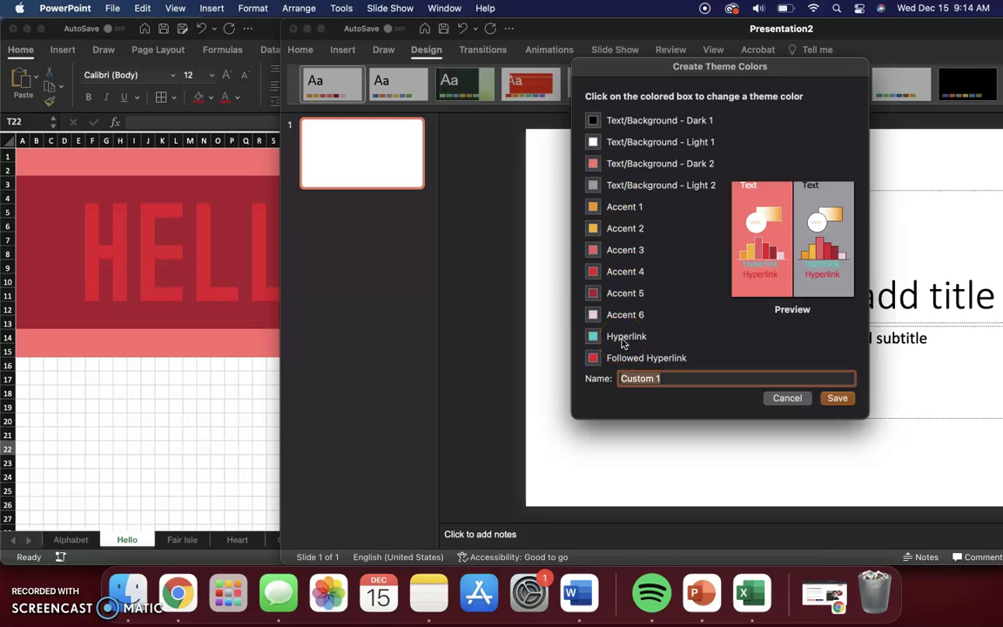
type("Knitting-red pink new")
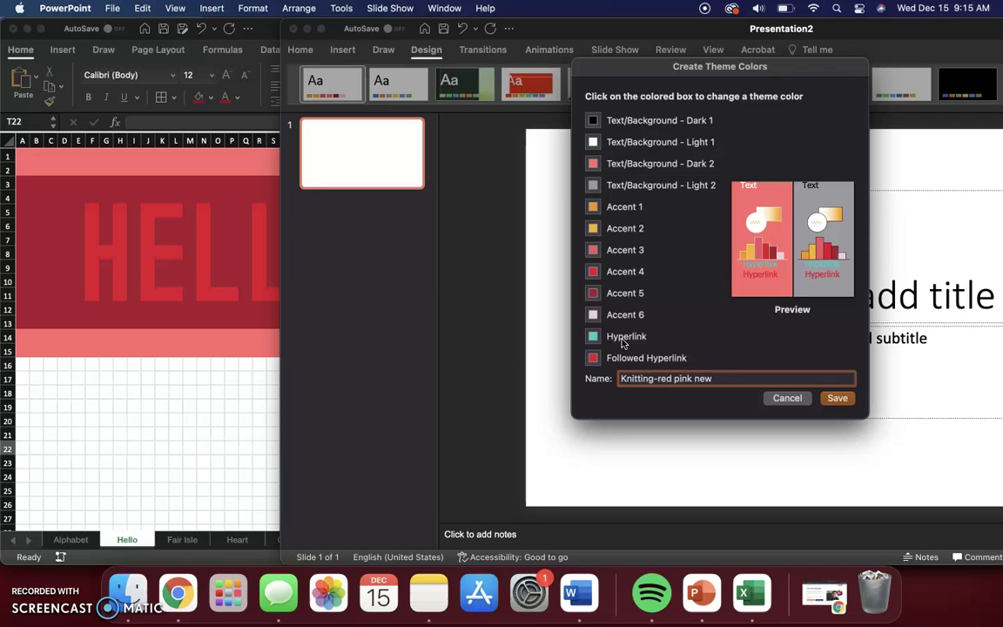
left_click(837, 398)
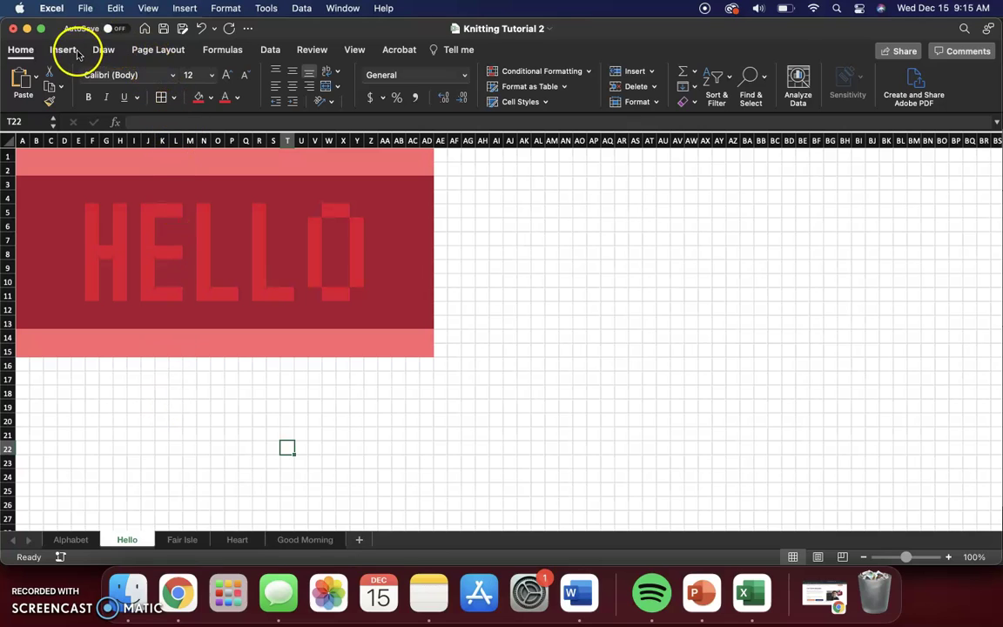
Step: Apply the custom theme color set "Knitting-red pink new" to the workbook
left_click(156, 51)
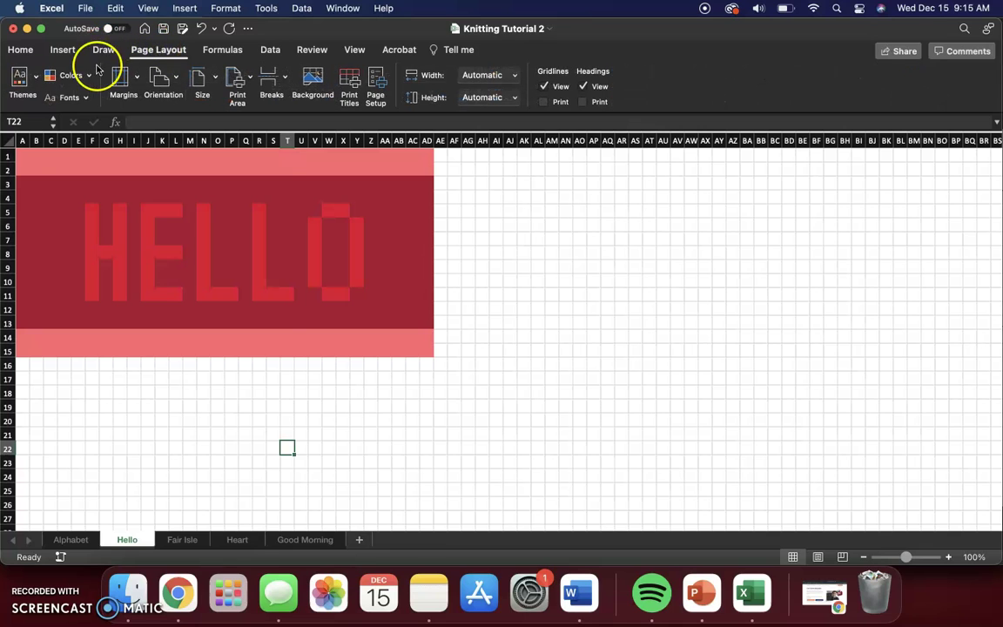
left_click(74, 74)
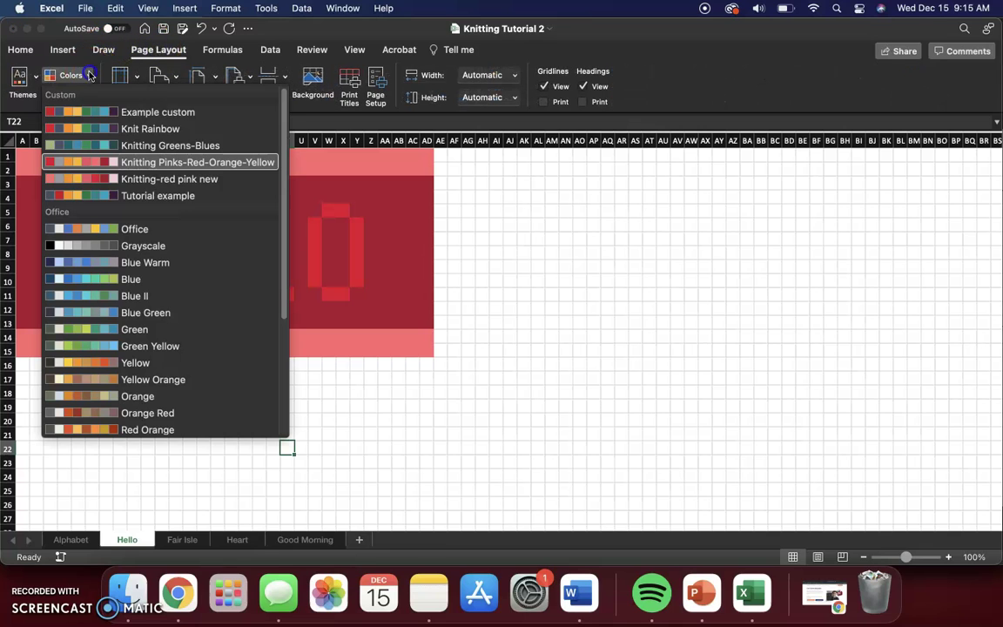
left_click(107, 177)
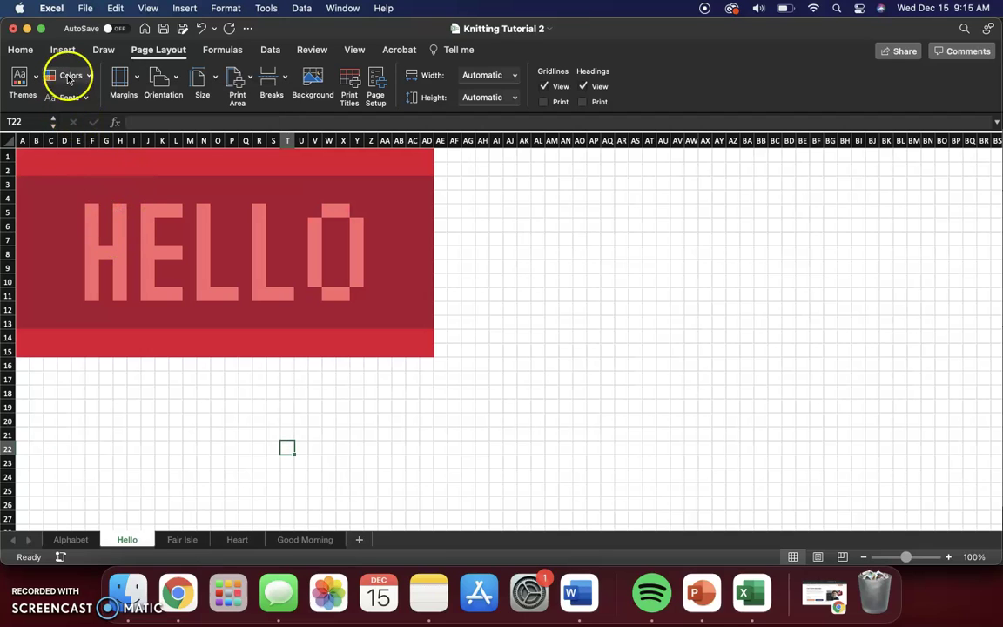
Step: Examine the theme colors available for cell fills under the new color set
left_click(57, 49)
left_click(20, 49)
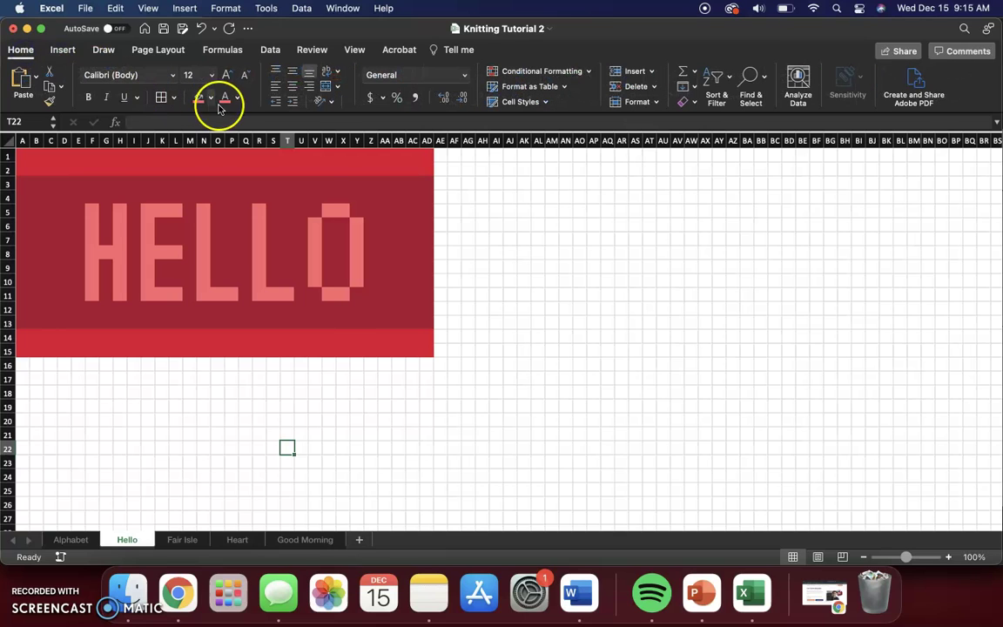
left_click(210, 97)
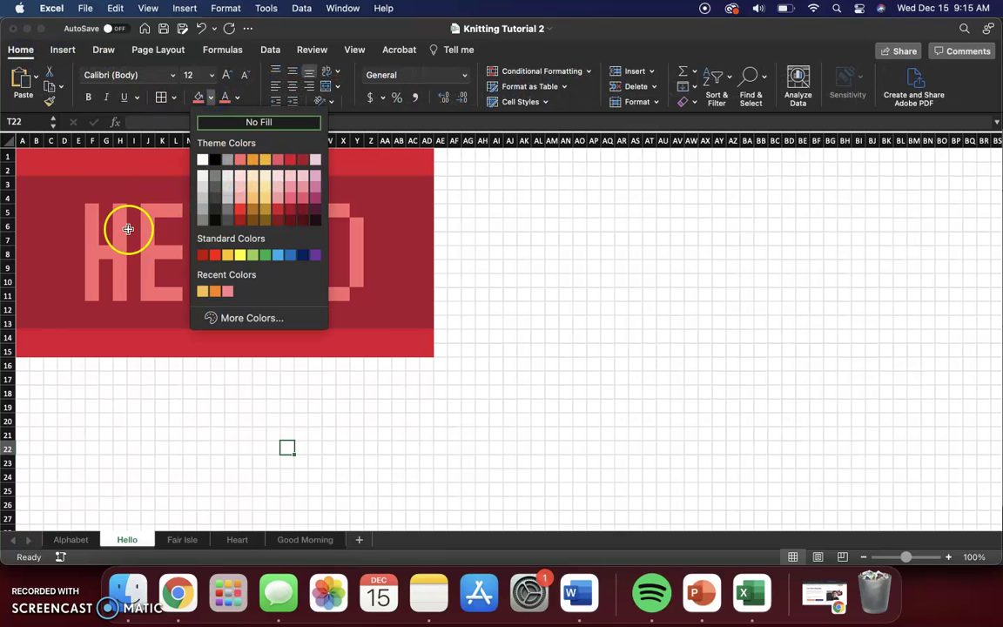
left_click(228, 32)
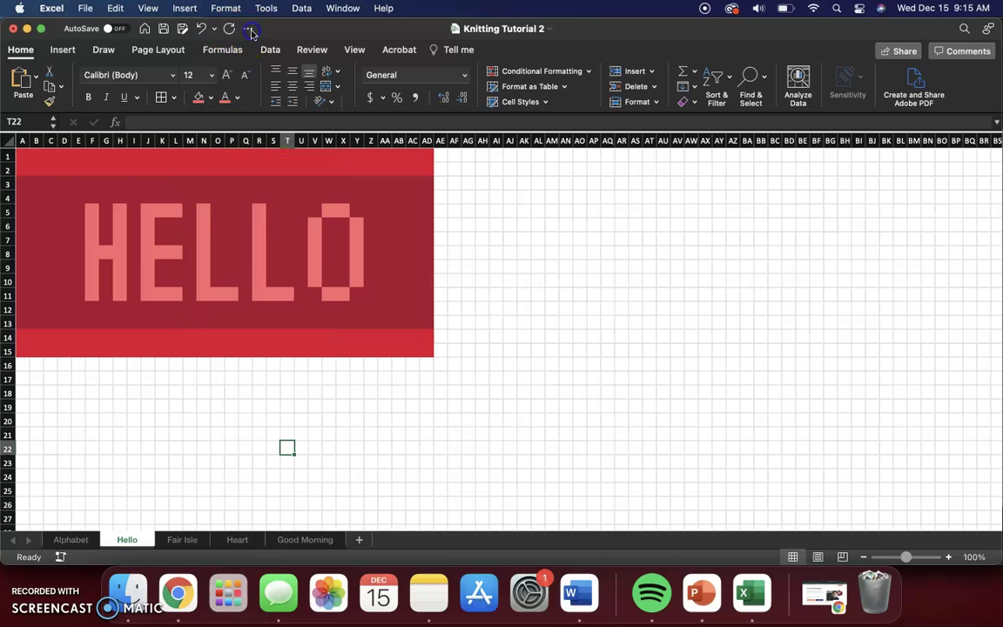
Step: Switch the workbook's theme colors to "Knitting Pinks-Red-Orange-Yellow" and back to "Knitting-red pink new" to compare the HELLO chart in both
left_click(140, 51)
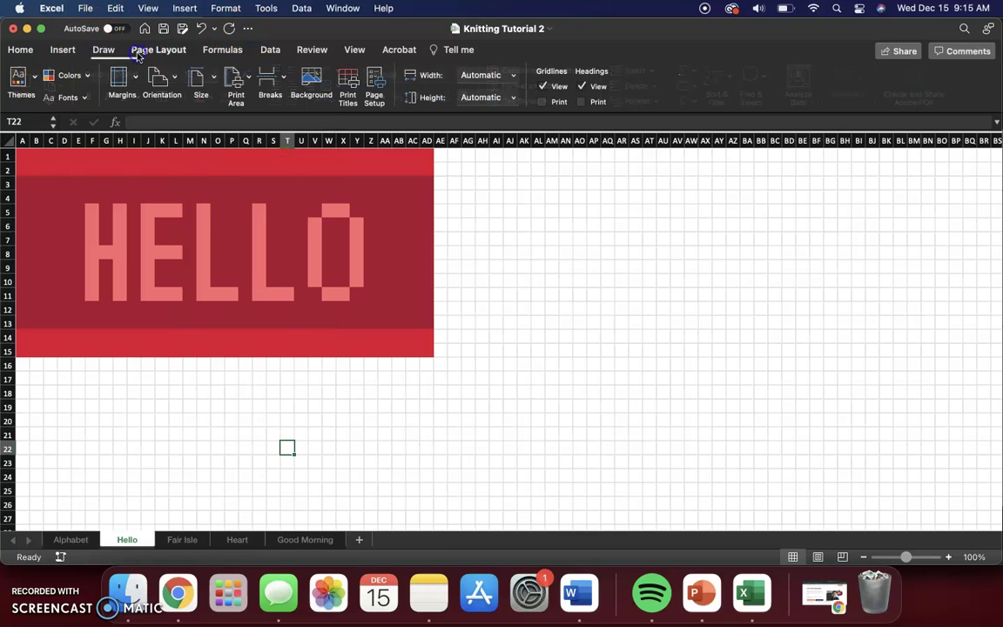
left_click(70, 75)
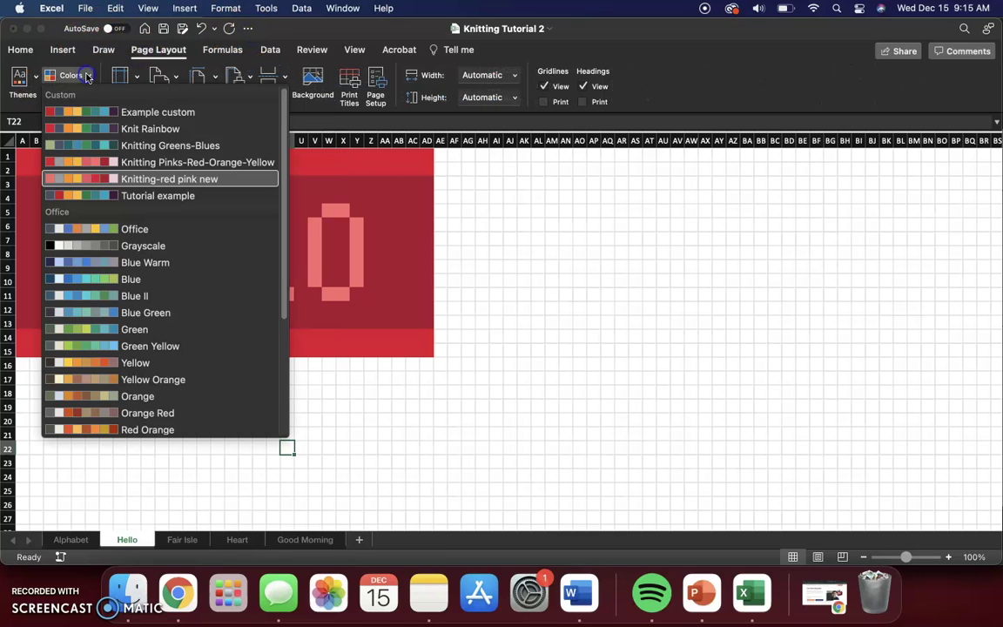
left_click(74, 161)
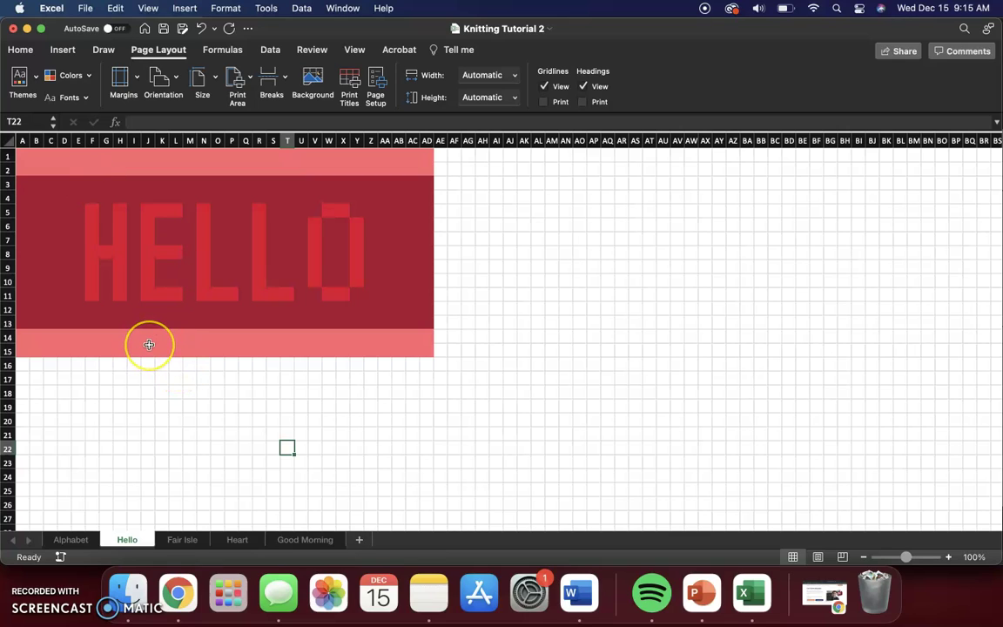
left_click(71, 75)
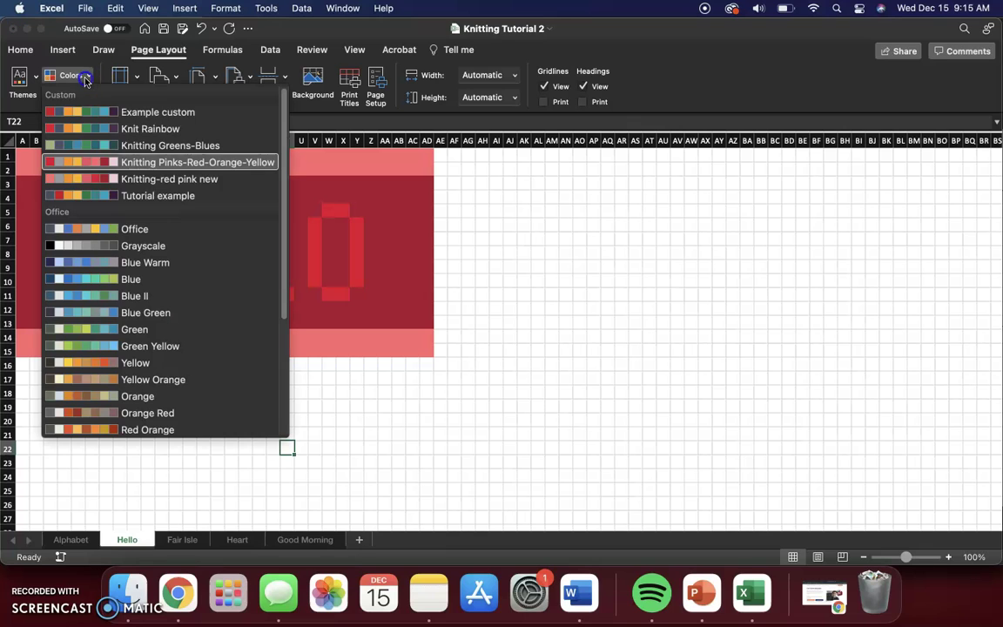
left_click(89, 180)
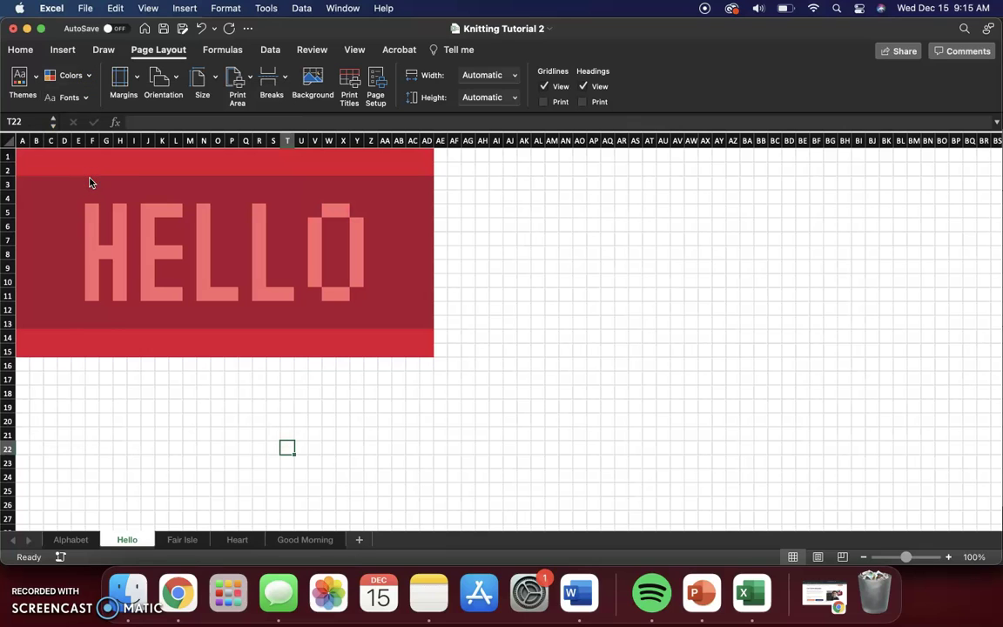